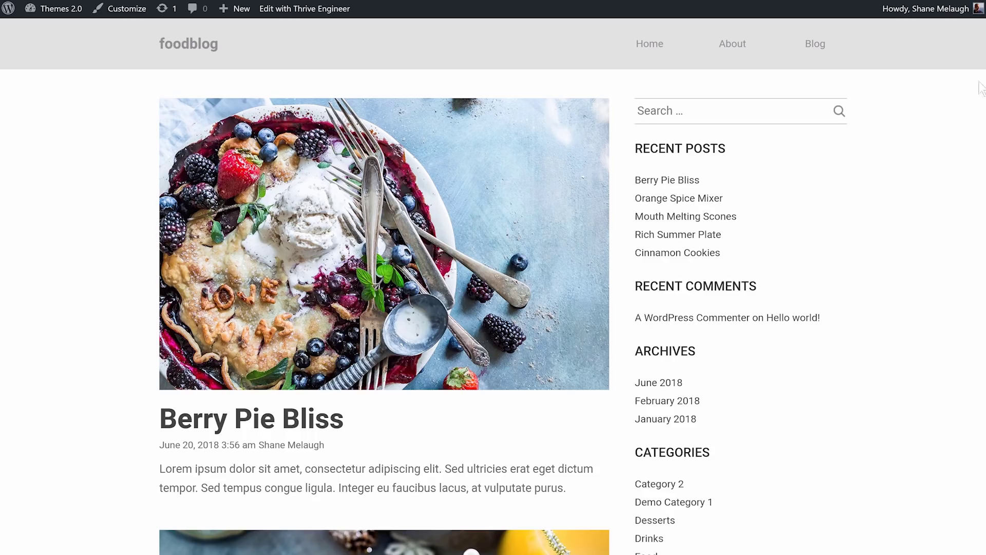
Scroll through the foodblog blog page to review its posts and sidebar widgets
scroll(494, 286, down, 3)
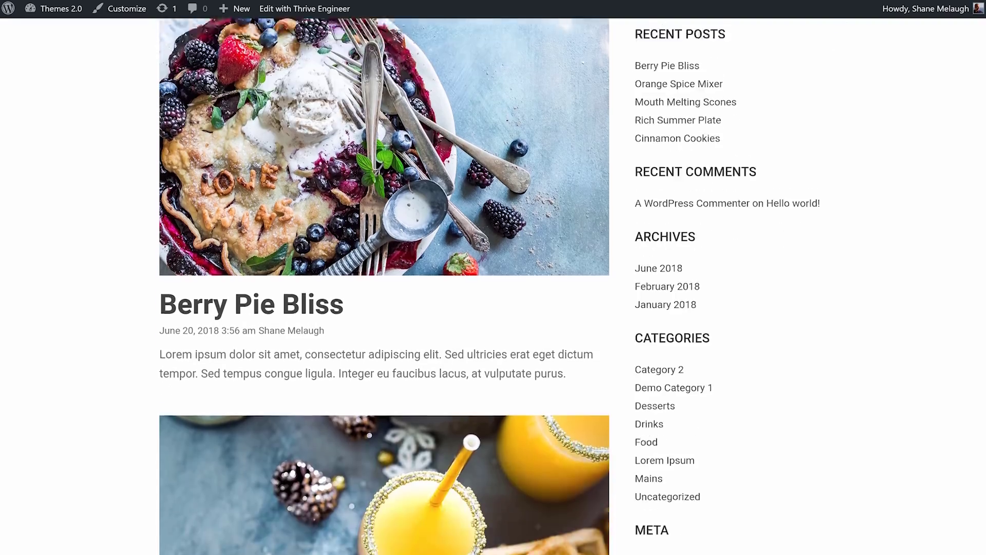
scroll(493, 285, down, 6)
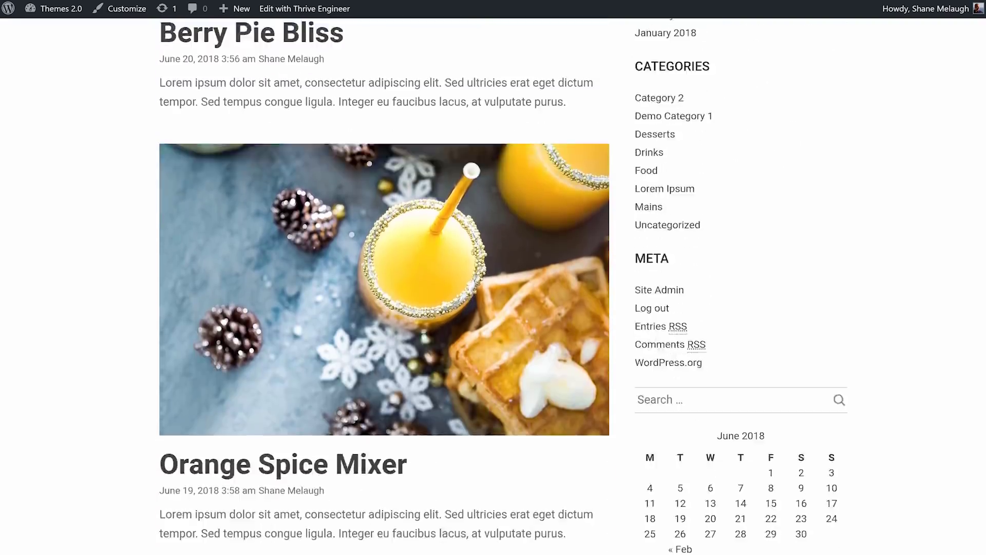
scroll(494, 286, down, 6)
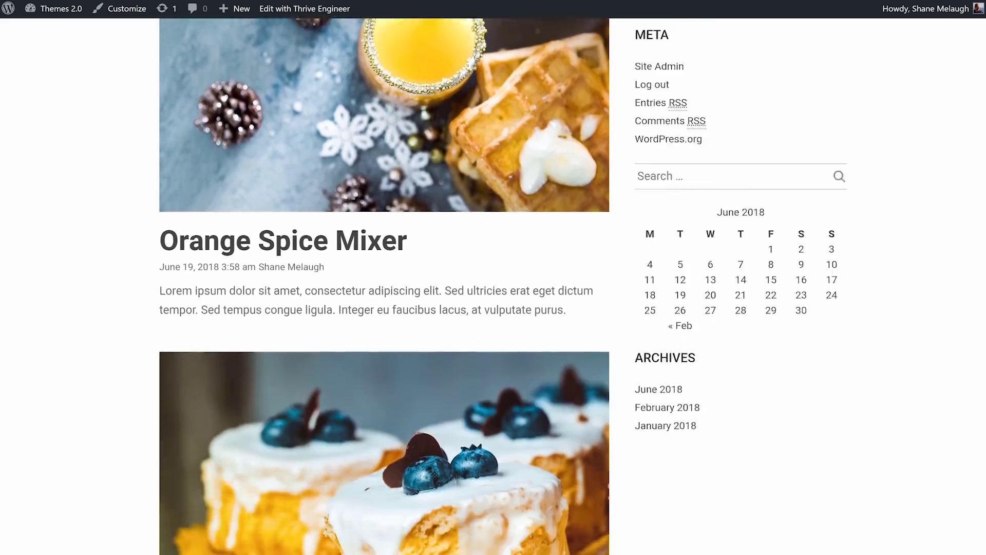
scroll(493, 285, up, 15)
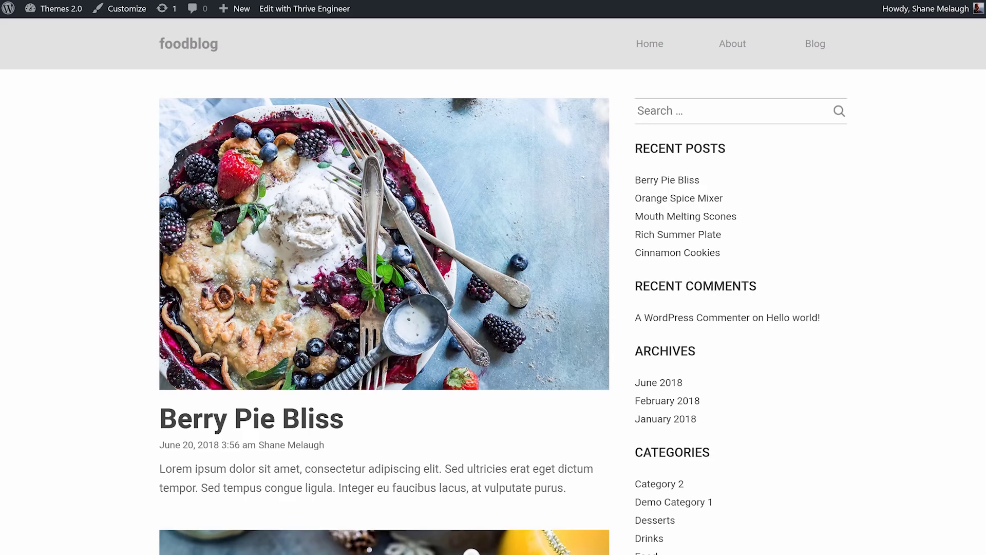
scroll(346, 93, down, 5)
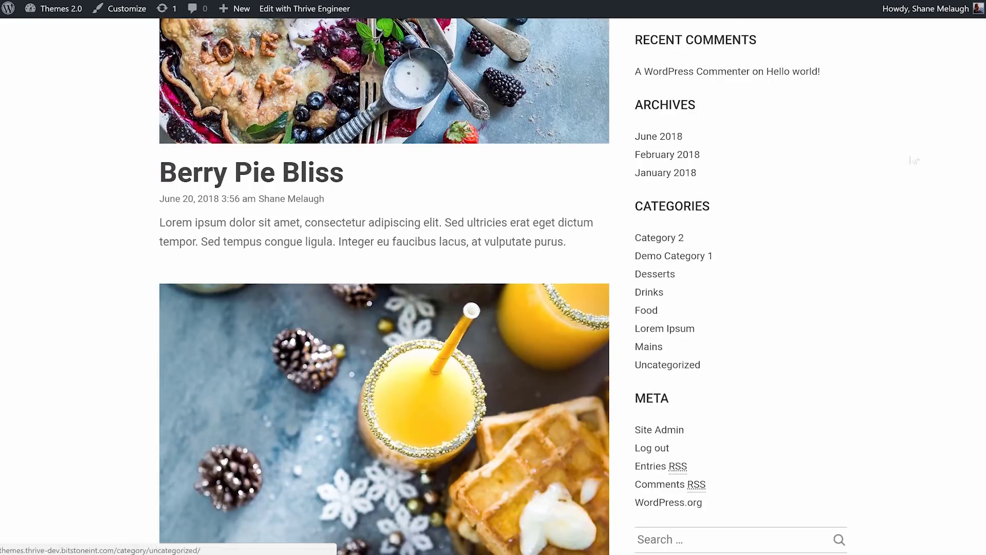
scroll(736, 93, up, 5)
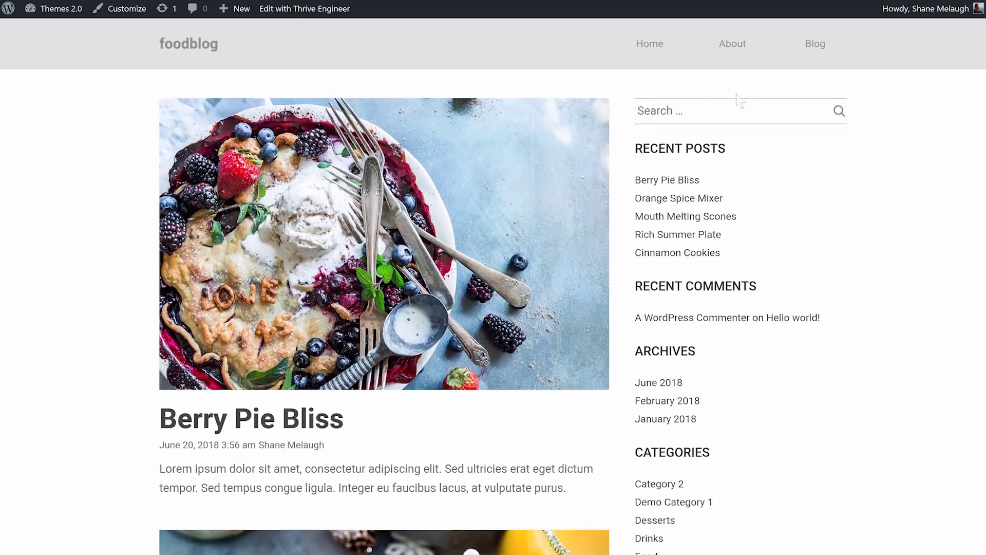
scroll(713, 284, down, 6)
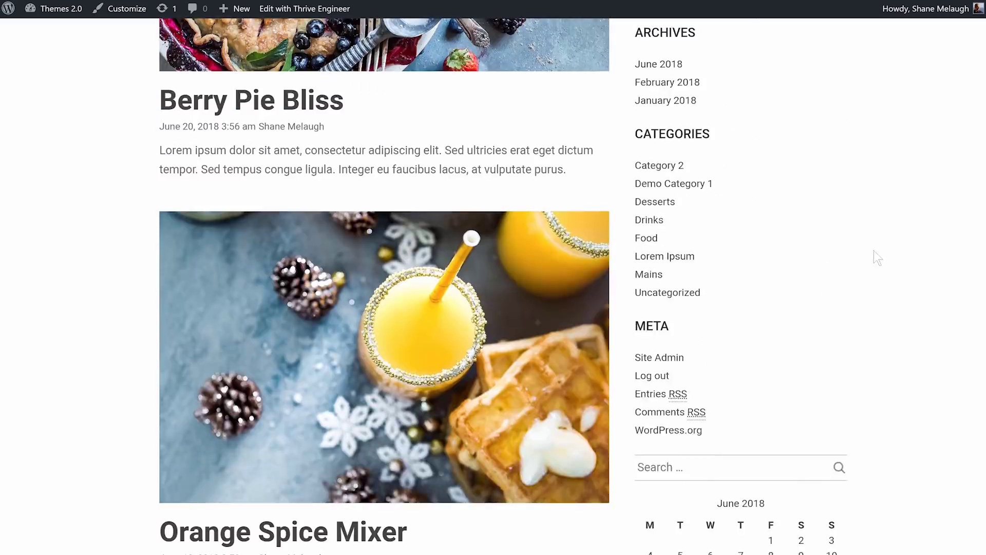
scroll(873, 250, up, 6)
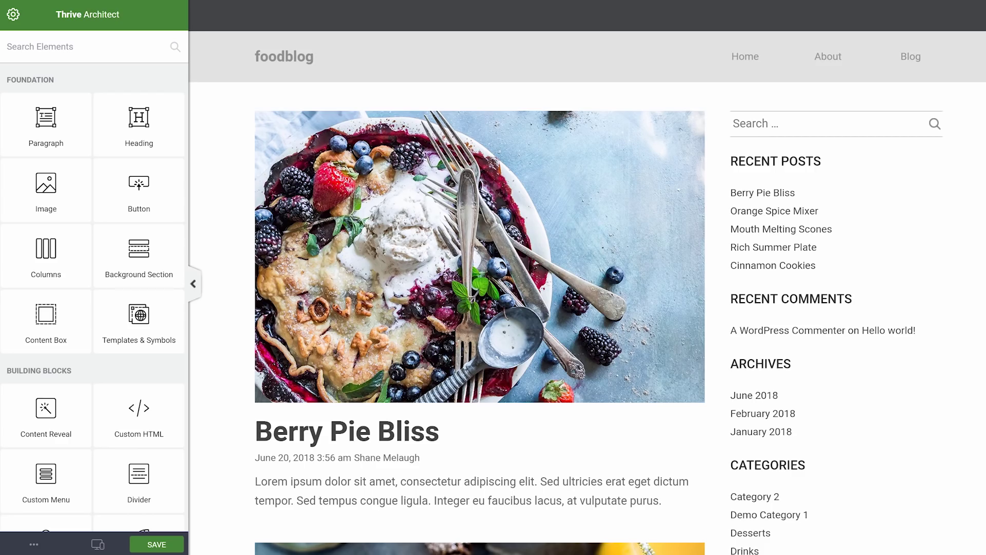
Select the Berry Pie Bliss featured image to show its Featured Image settings
scroll(587, 291, down, 2)
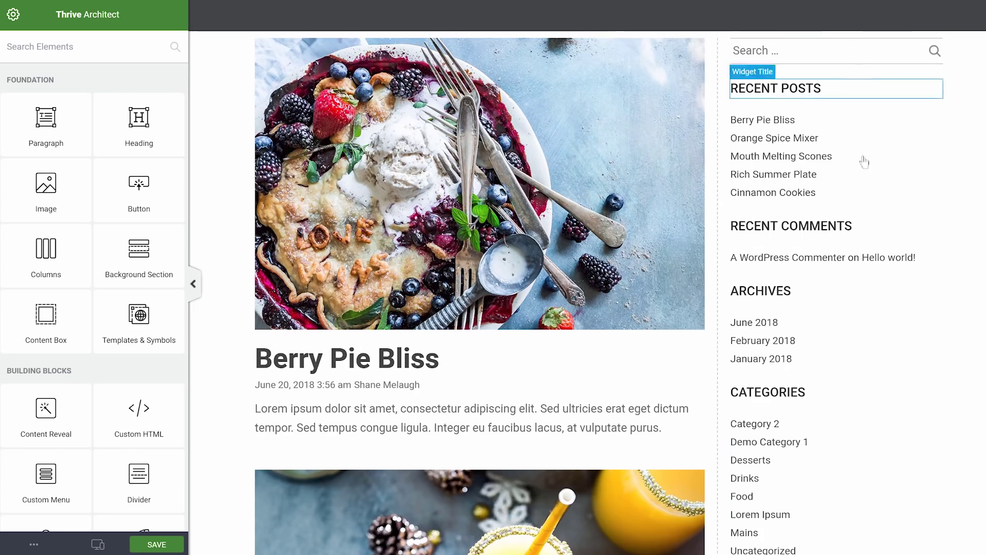
scroll(932, 273, up, 1)
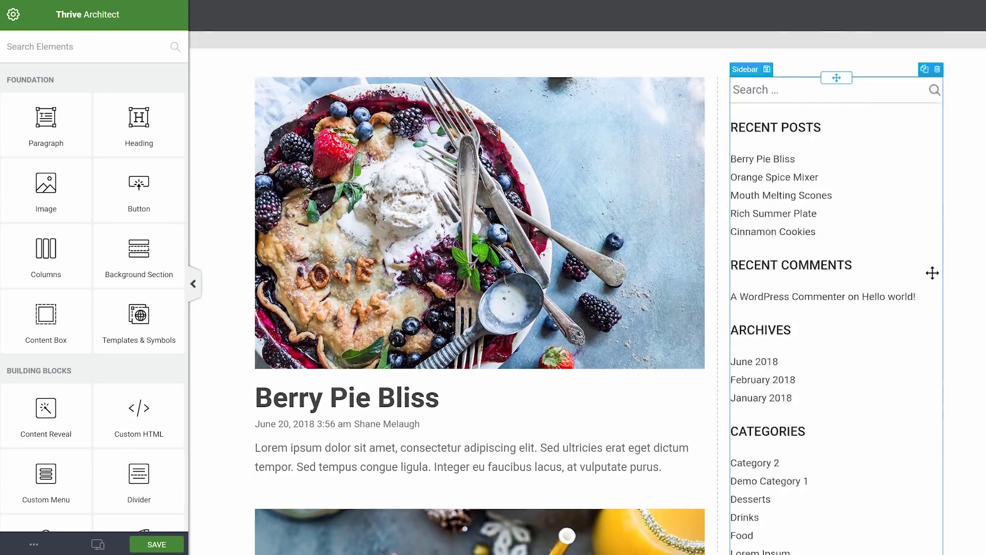
scroll(932, 273, up, 1)
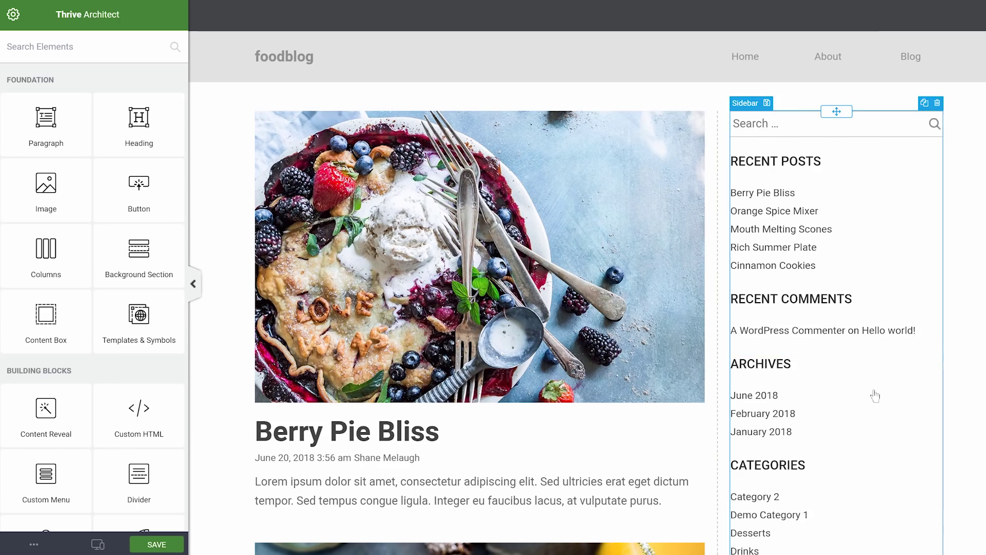
click(493, 219)
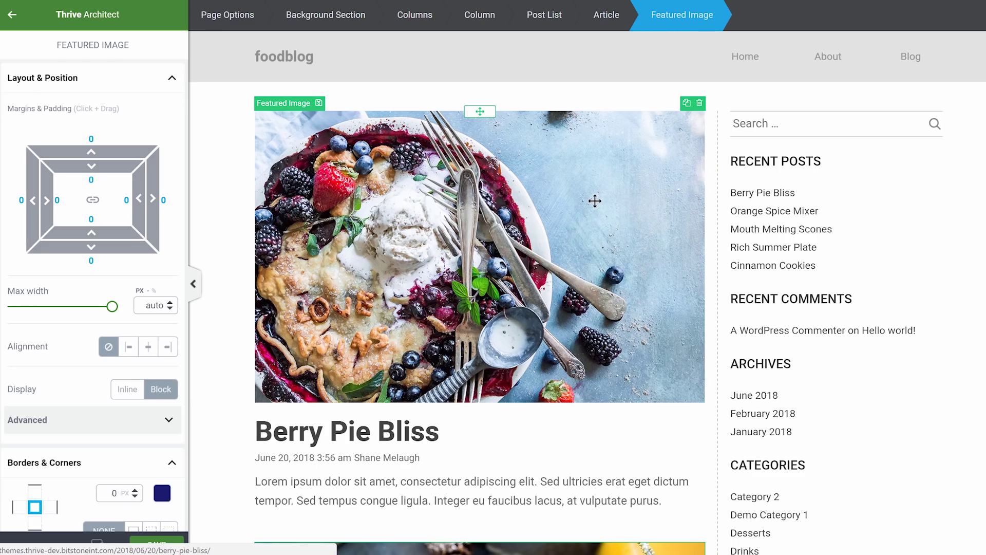
scroll(595, 201, down, 7)
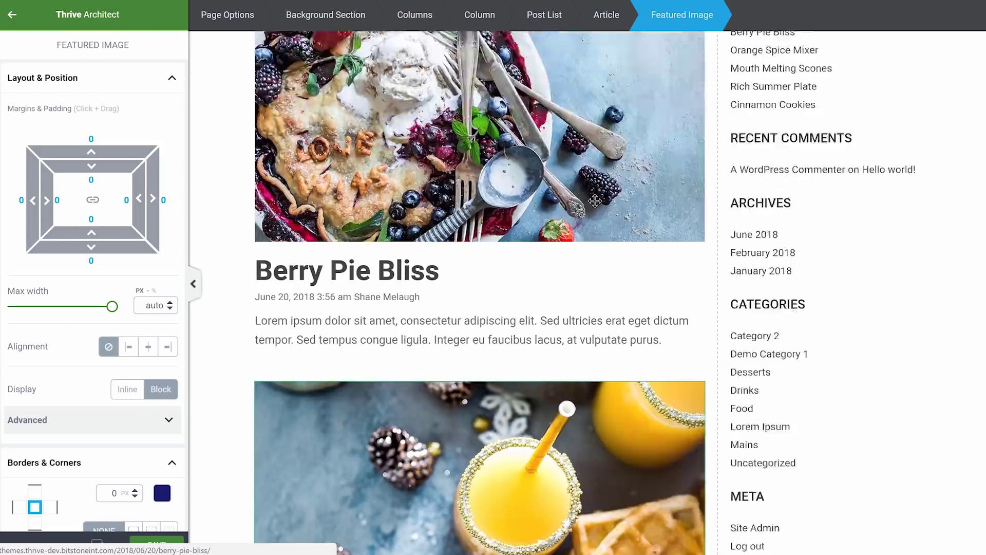
scroll(479, 335, down, 8)
scroll(481, 331, up, 12)
scroll(480, 331, up, 4)
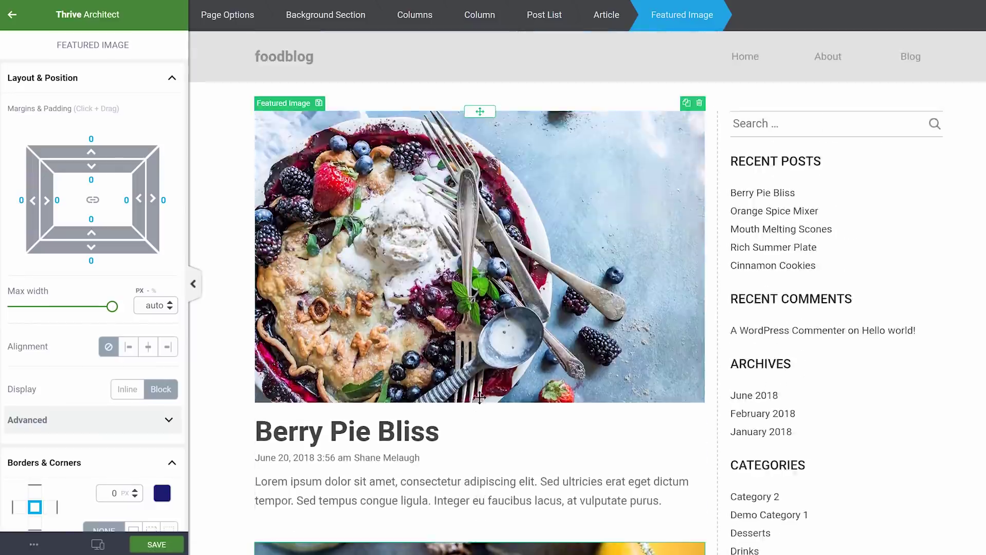
Select the Berry Pie Bliss title, then the widget sidebar to show its Sidebar settings
click(469, 444)
scroll(468, 444, down, 1)
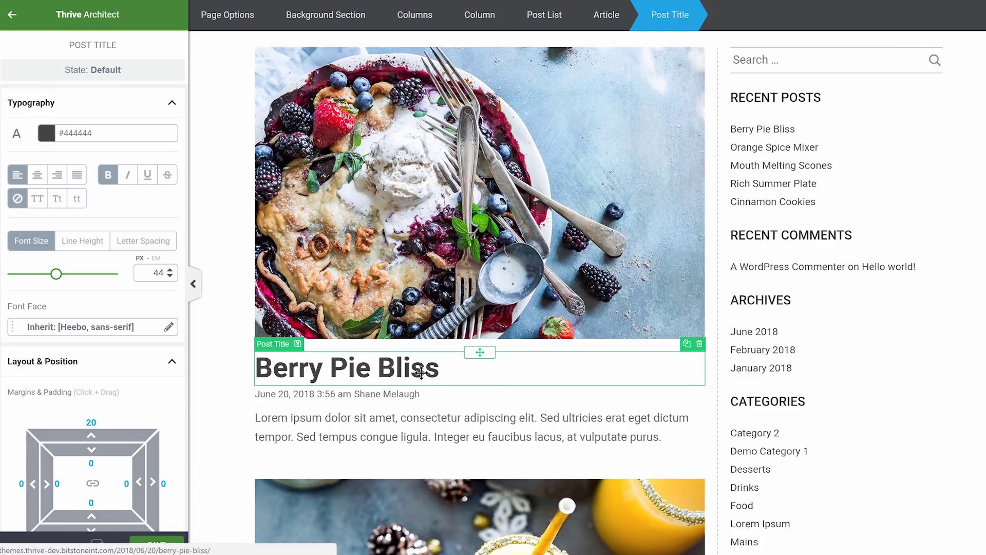
scroll(837, 247, up, 1)
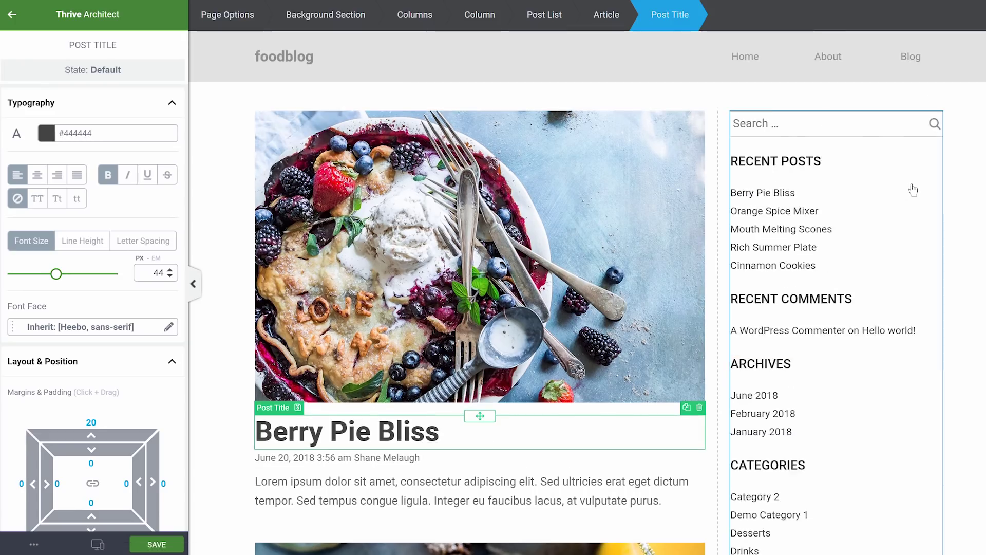
click(913, 190)
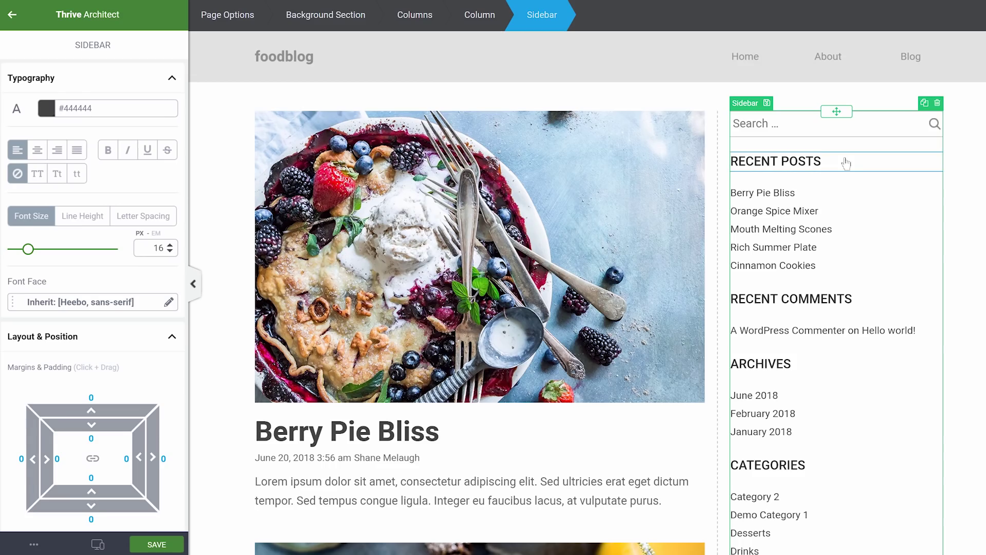
Delete the empty sidebar column so the posts span the full page width
click(938, 104)
click(935, 114)
click(938, 104)
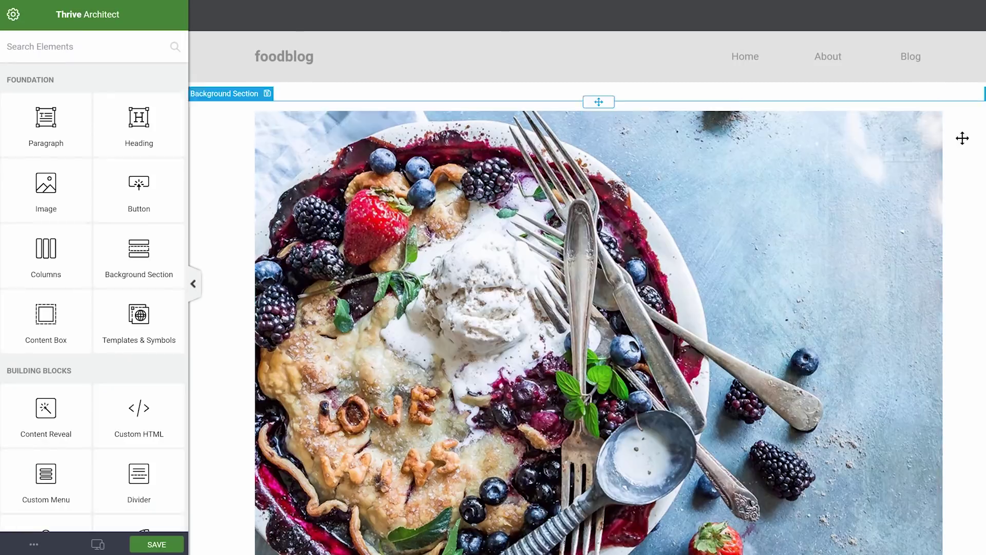
scroll(963, 137, down, 9)
scroll(861, 153, up, 9)
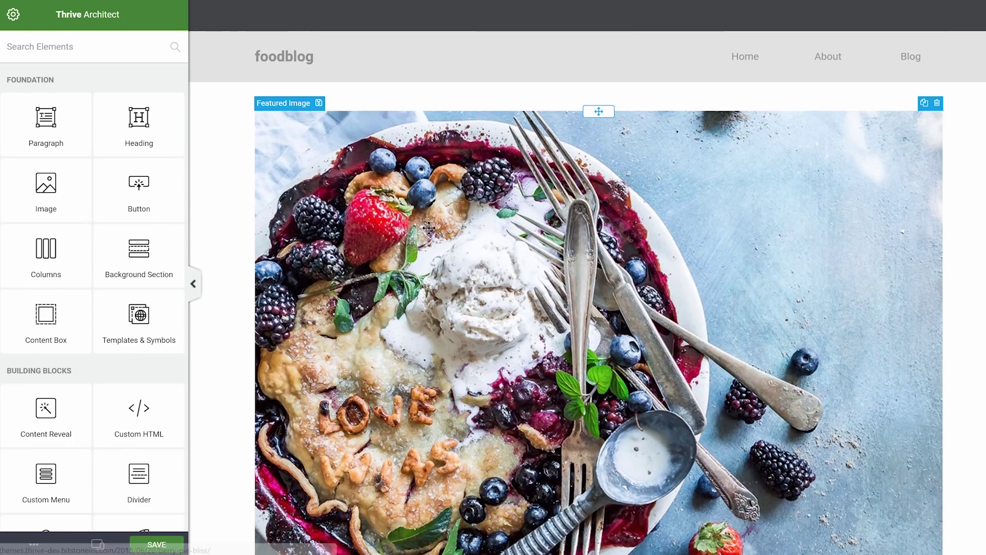
Lay the Post List out as a three-column grid with 20 px spacing
click(452, 239)
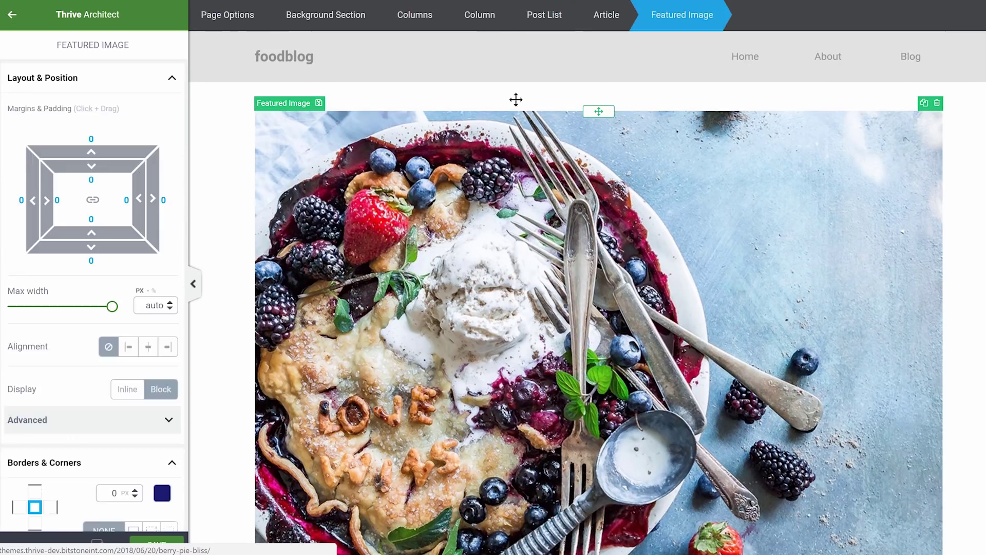
click(542, 23)
click(170, 145)
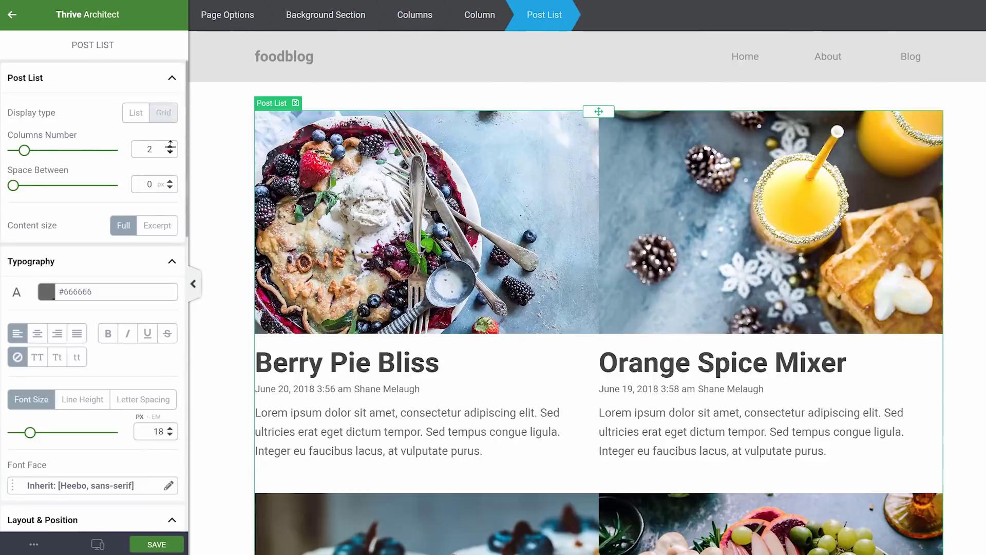
click(171, 145)
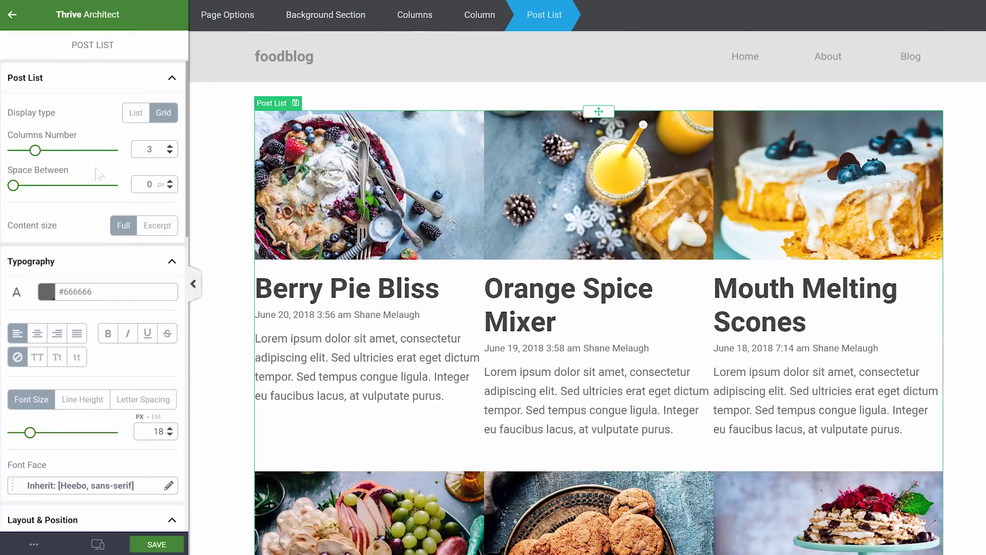
drag(16, 191, 22, 193)
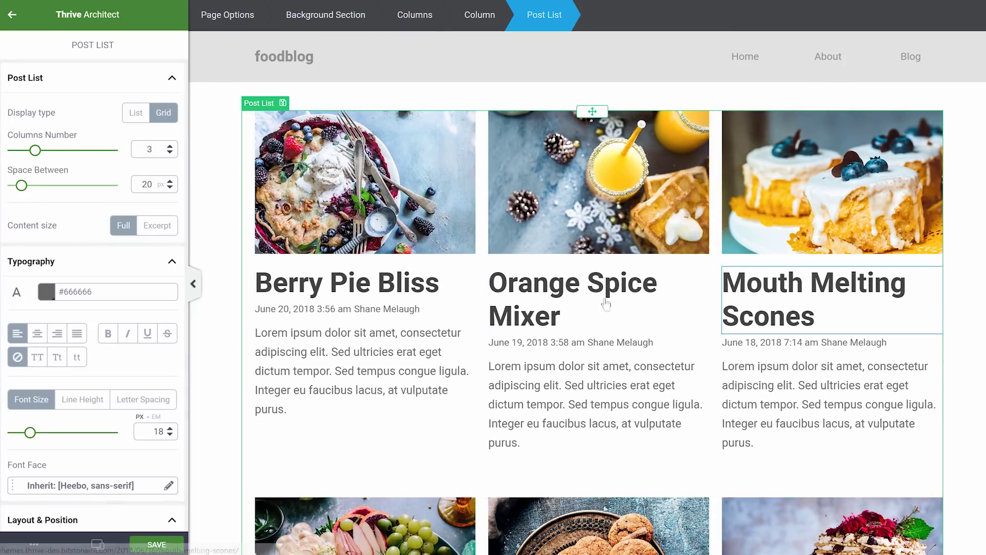
click(333, 289)
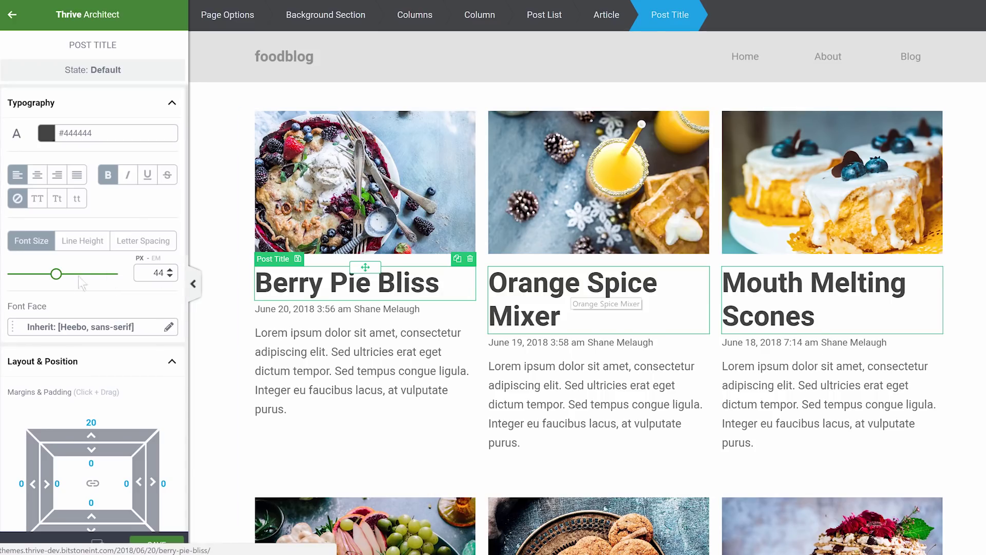
Shrink the post title font to 33 px and centre-align the titles
drag(56, 274, 46, 278)
click(37, 175)
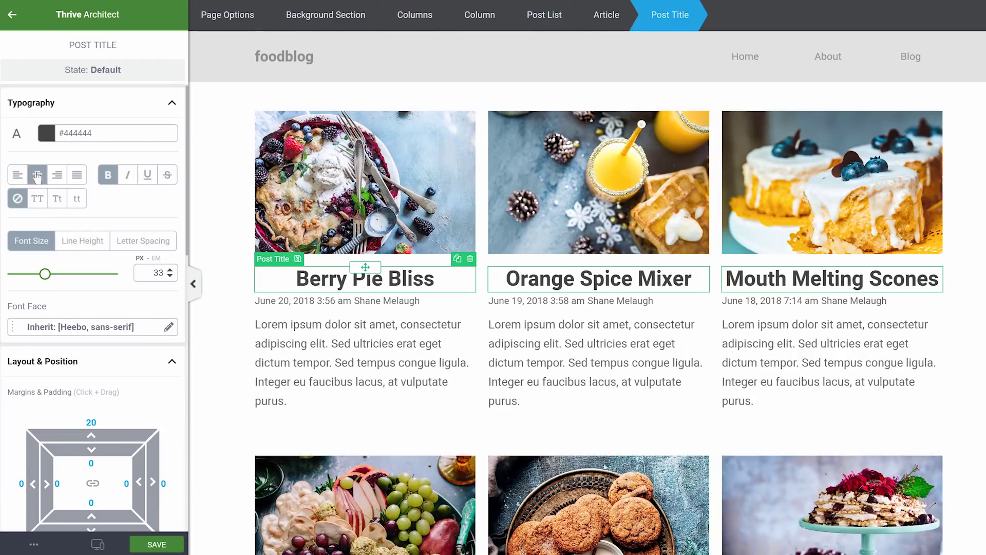
scroll(579, 288, down, 8)
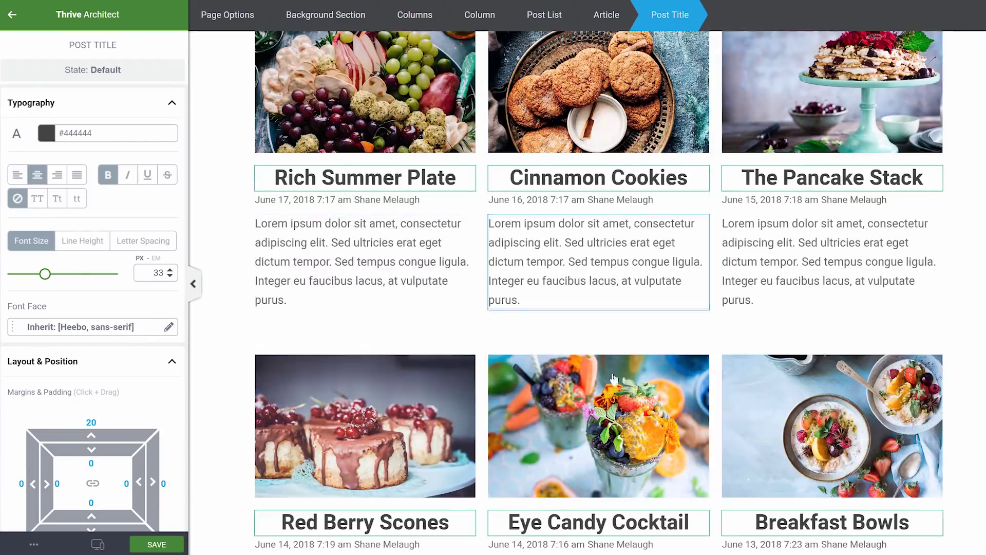
scroll(723, 469, up, 7)
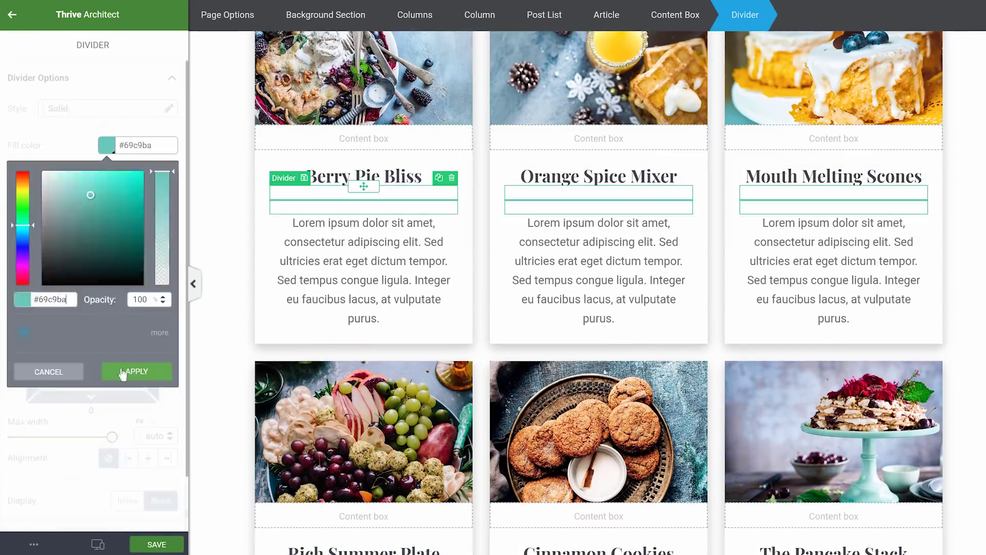
Confirm the chosen colour for the post card elements
click(123, 374)
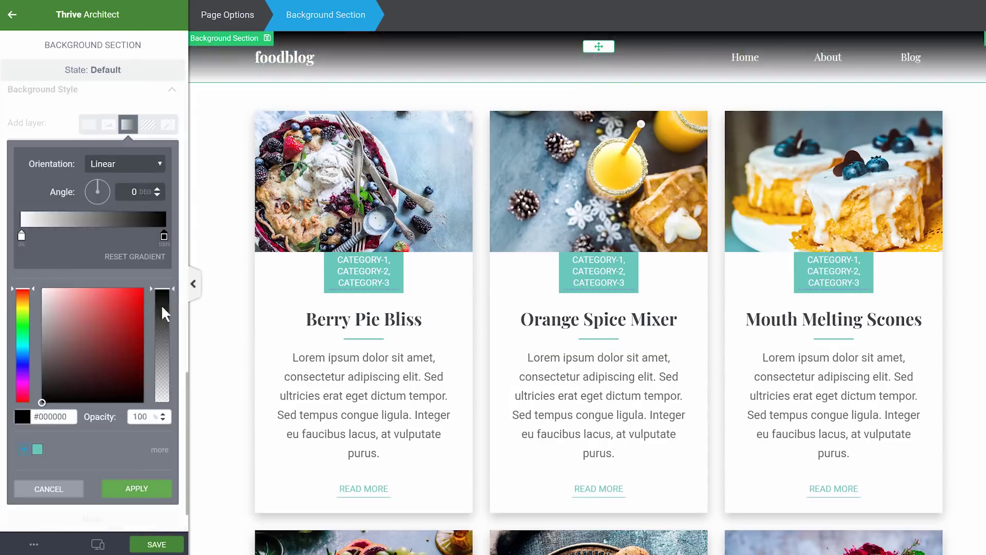
Darken the header photo with a 46-opacity overlay and move the divider below the navigation
drag(170, 375, 170, 357)
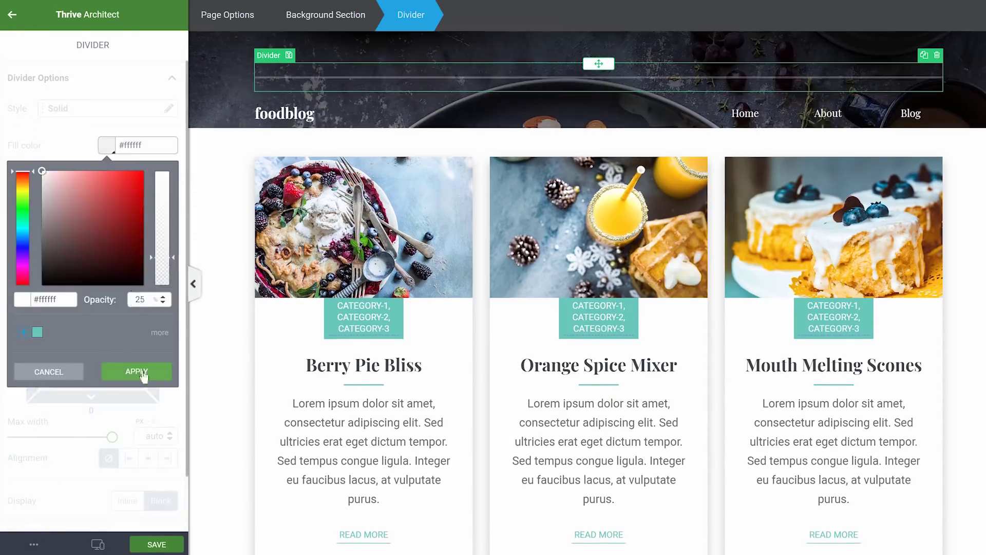
click(137, 371)
drag(599, 64, 668, 154)
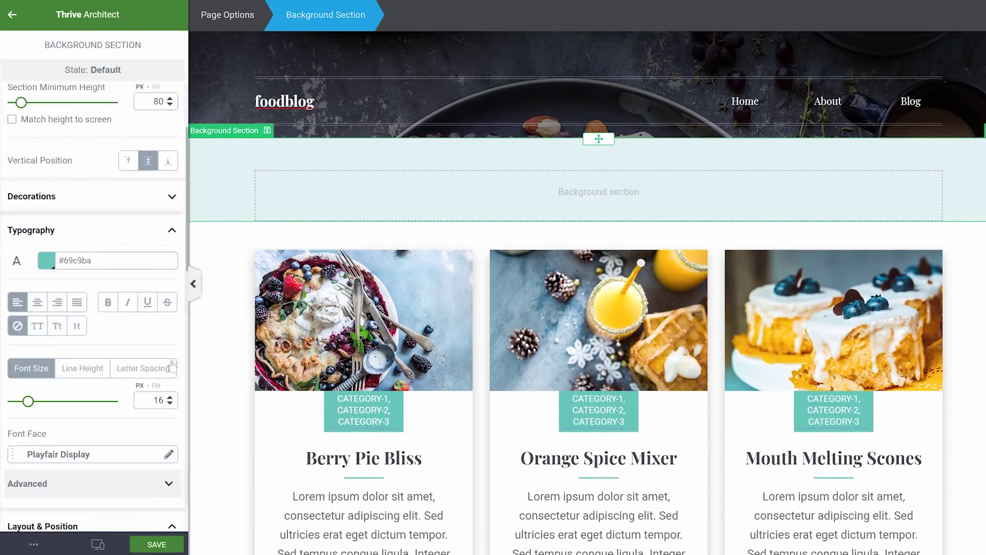
scroll(174, 365, down, 4)
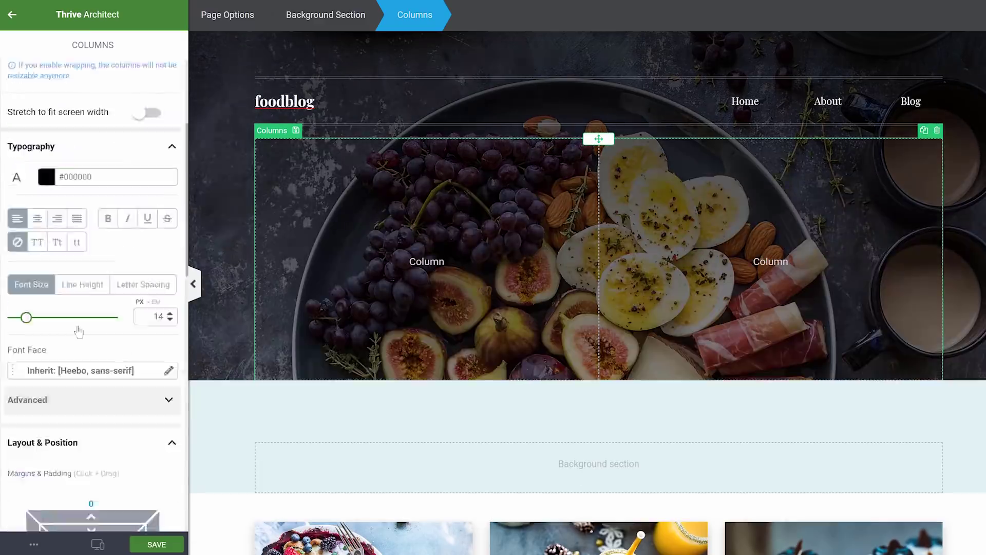
scroll(93, 308, down, 10)
click(269, 301)
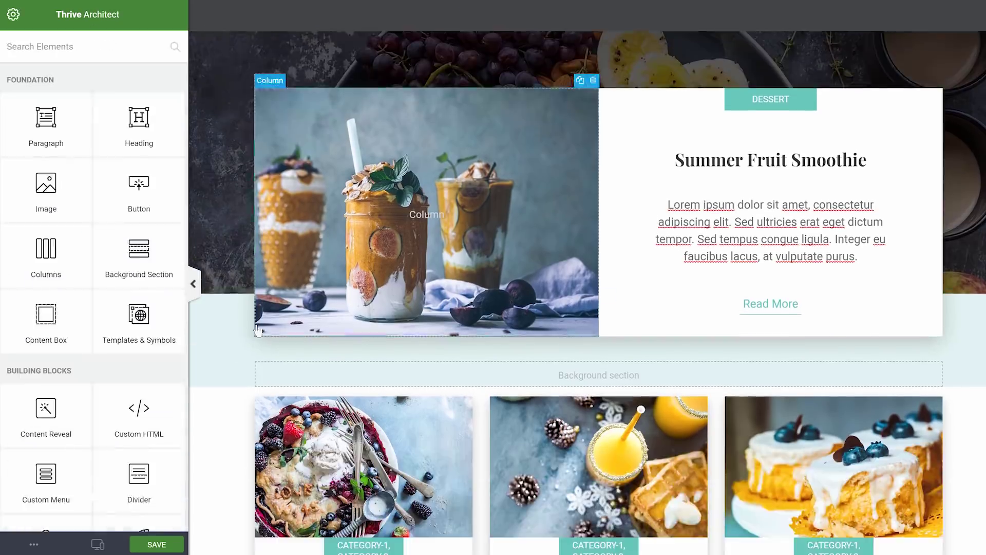
Place a new Paragraph element above the post grid
drag(46, 123, 588, 190)
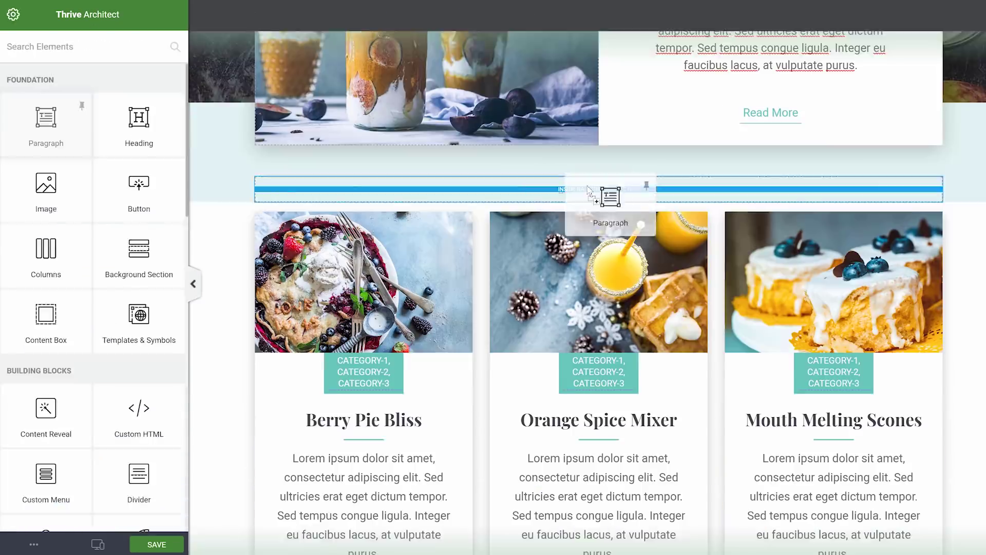
drag(588, 191, 588, 190)
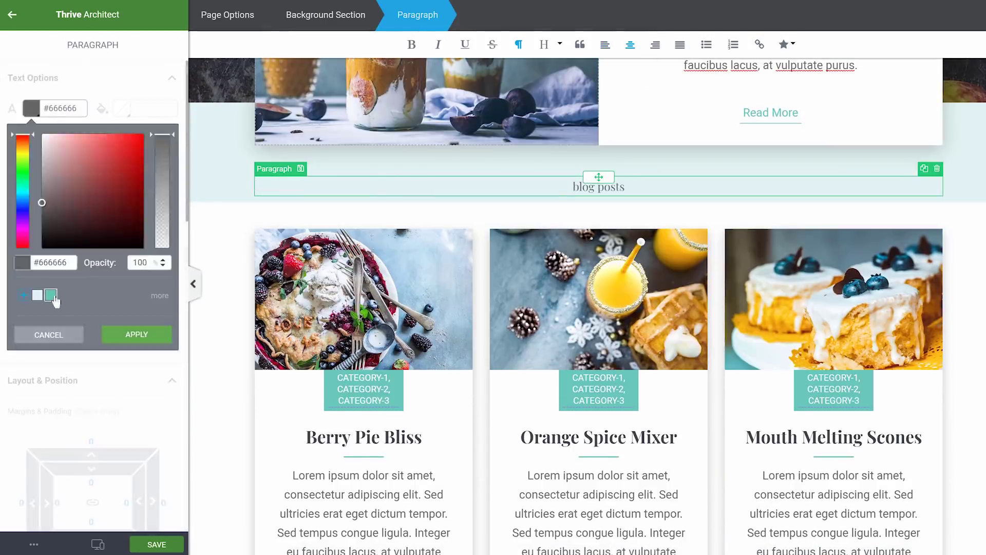